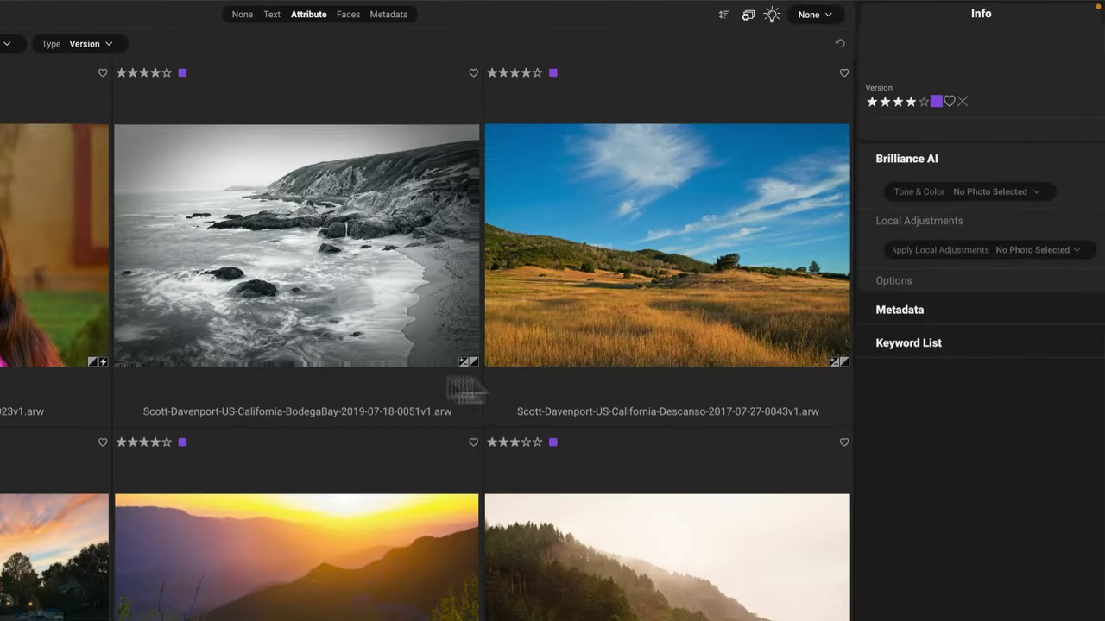
Reset all settings on the Descanso grassland photo and open it in the Edit module.
{"action": "left_click", "coordinate": [770, 178]}
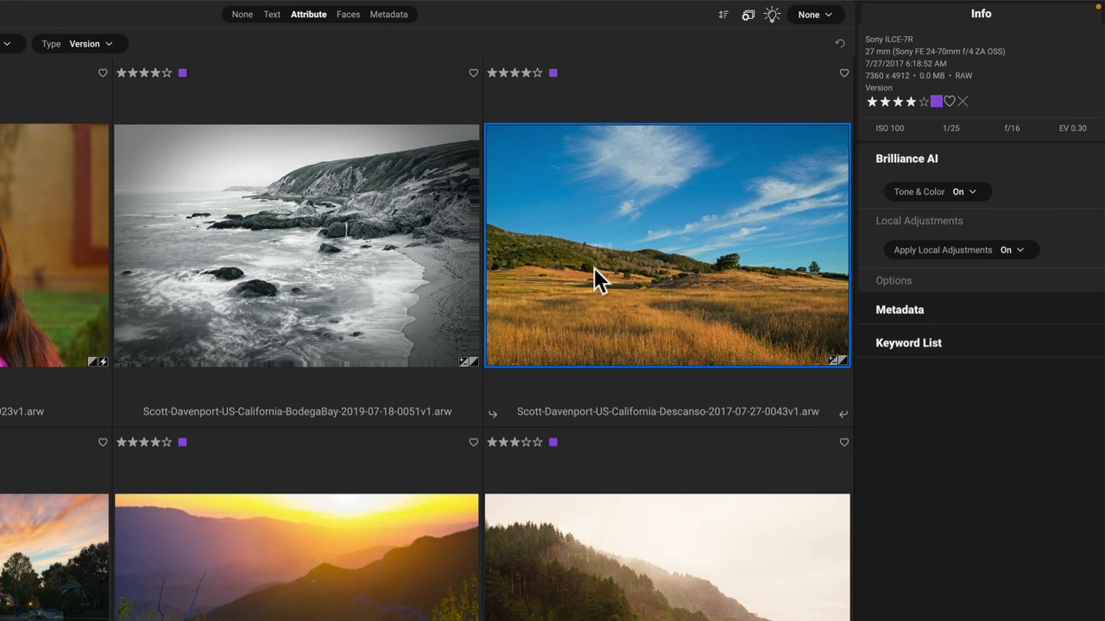
{"action": "key", "text": "super+alt+r"}
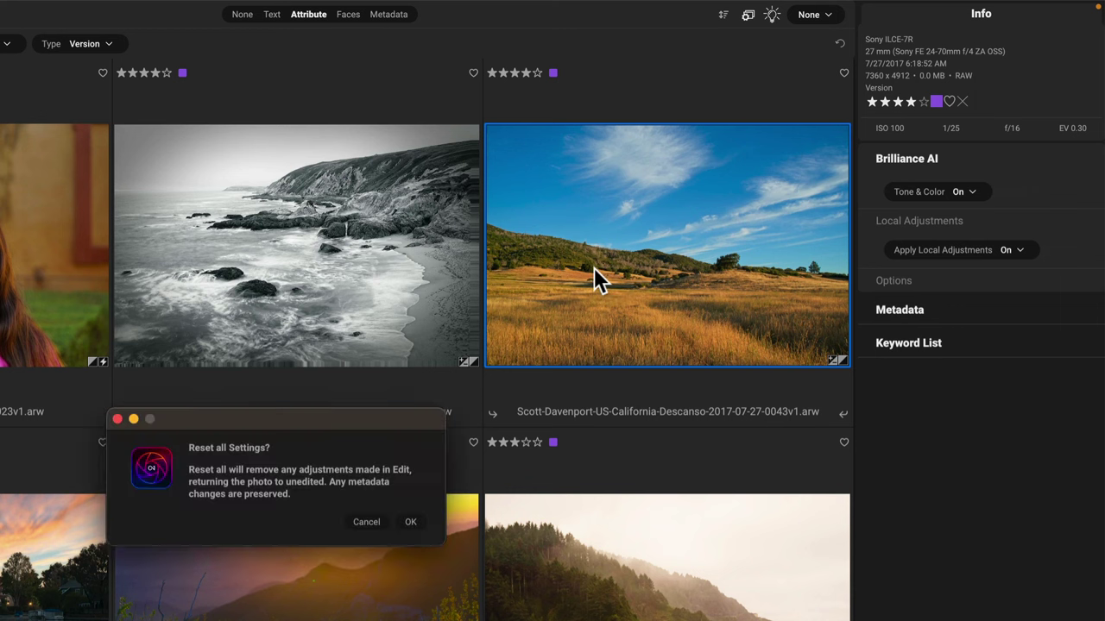
{"action": "left_click", "coordinate": [408, 522]}
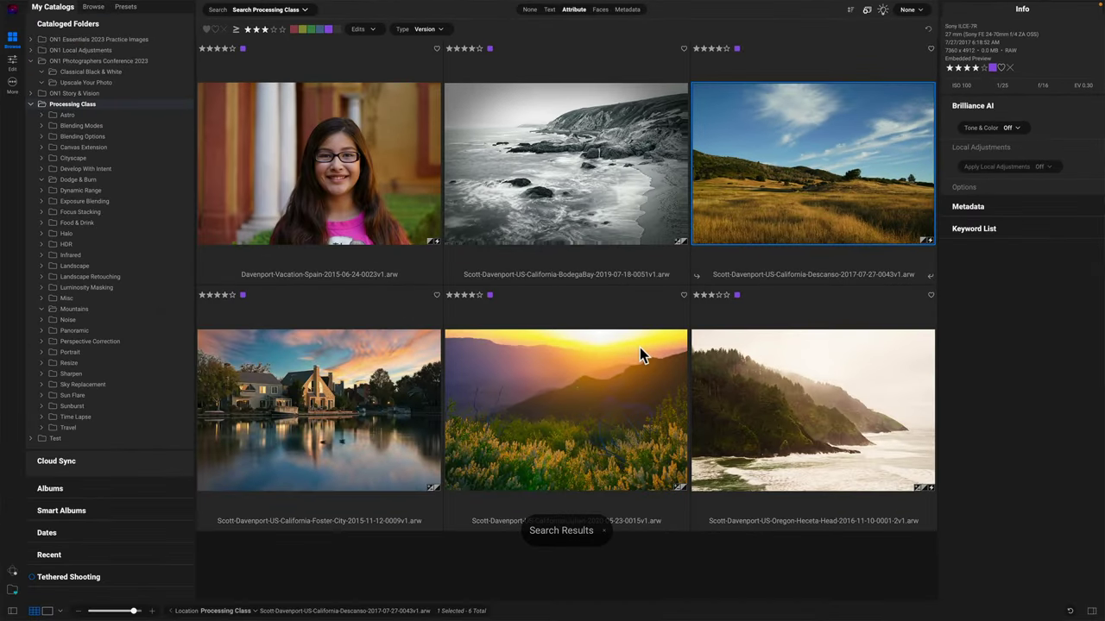
{"action": "key", "text": "d"}
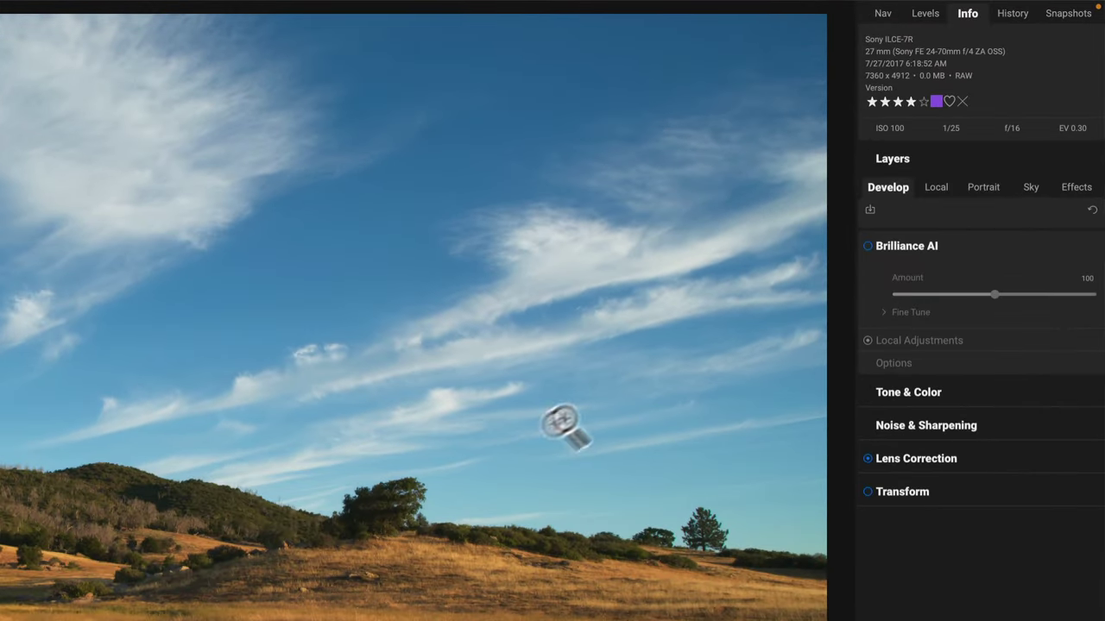
Enable Brilliance AI at Amount 100 and compare the before/after views of the photo.
{"action": "left_click", "coordinate": [868, 246]}
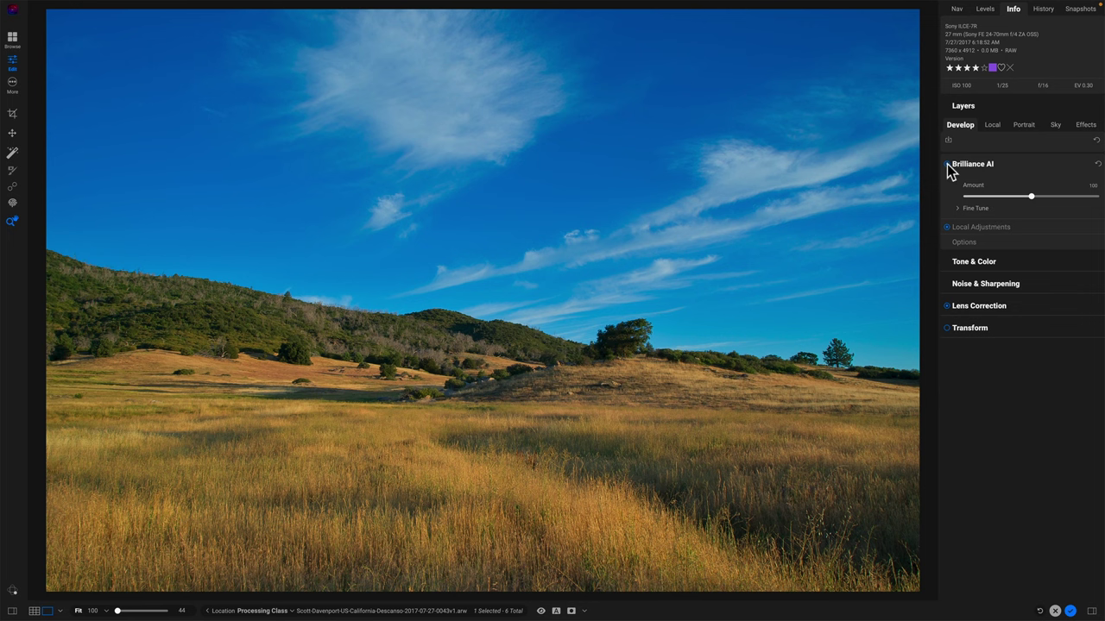
{"action": "key", "text": "backslash"}
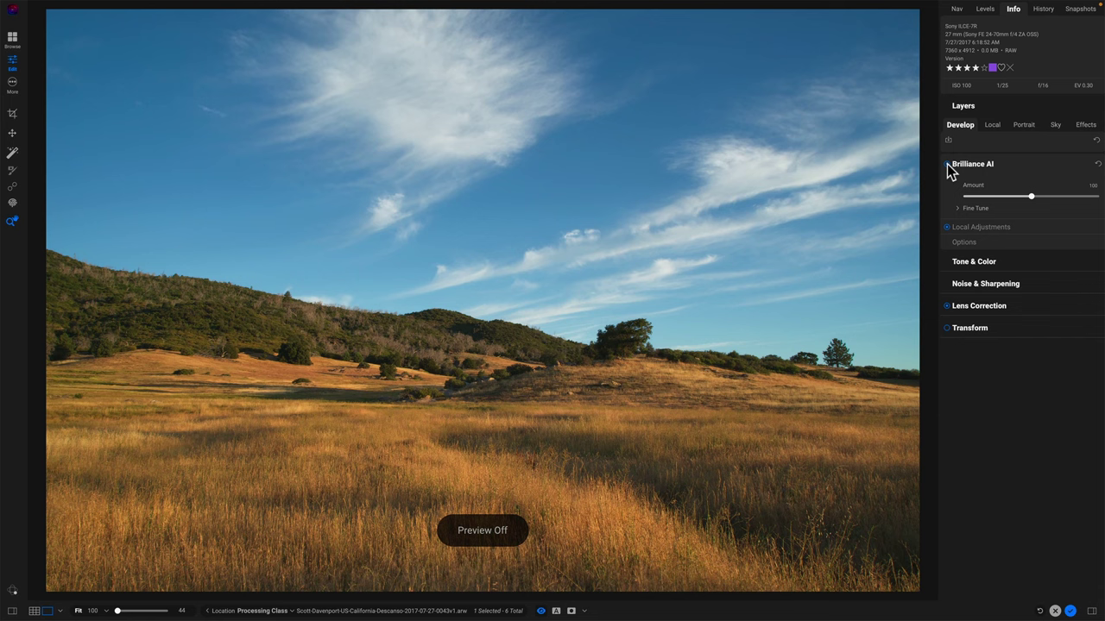
{"action": "key", "text": "backslash"}
{"action": "key", "text": "backslash"}
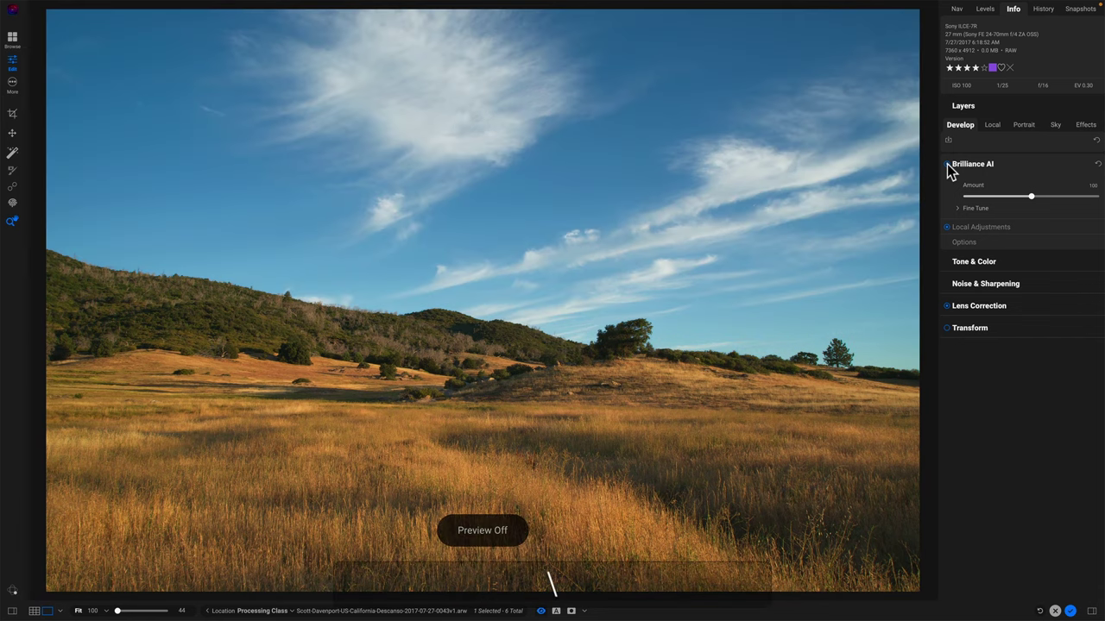
{"action": "key", "text": "backslash"}
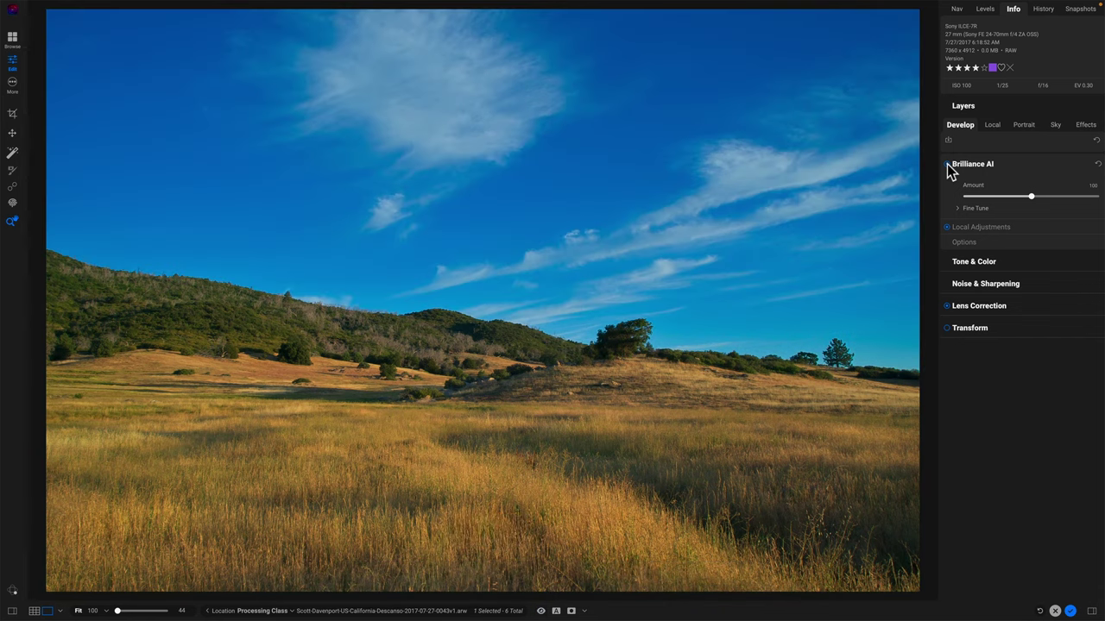
{"action": "key", "text": "backslash"}
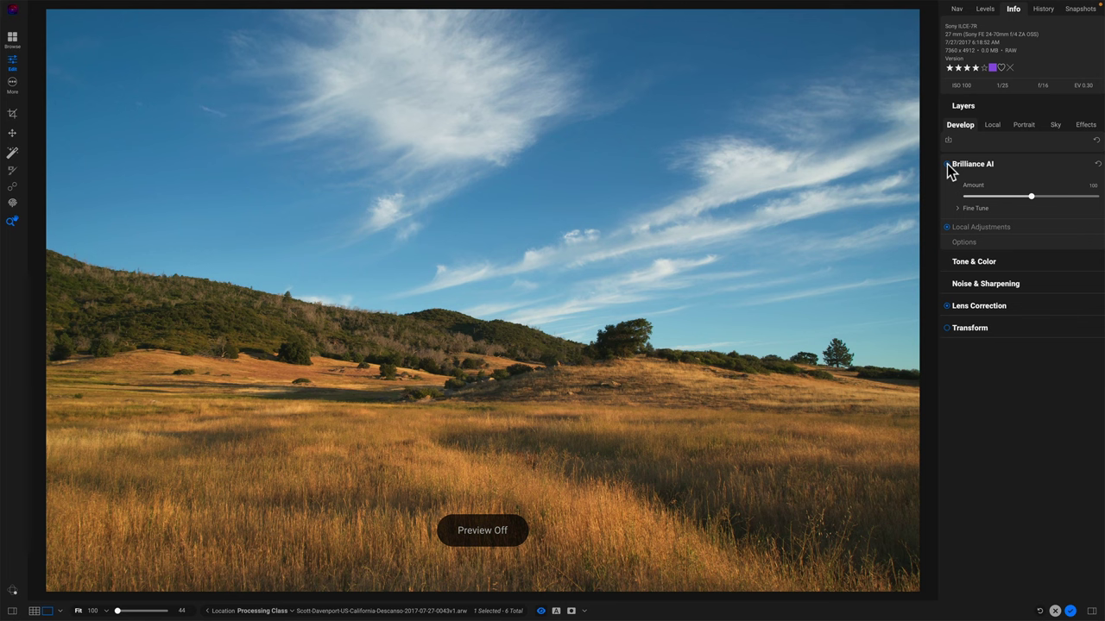
{"action": "key", "text": "backslash"}
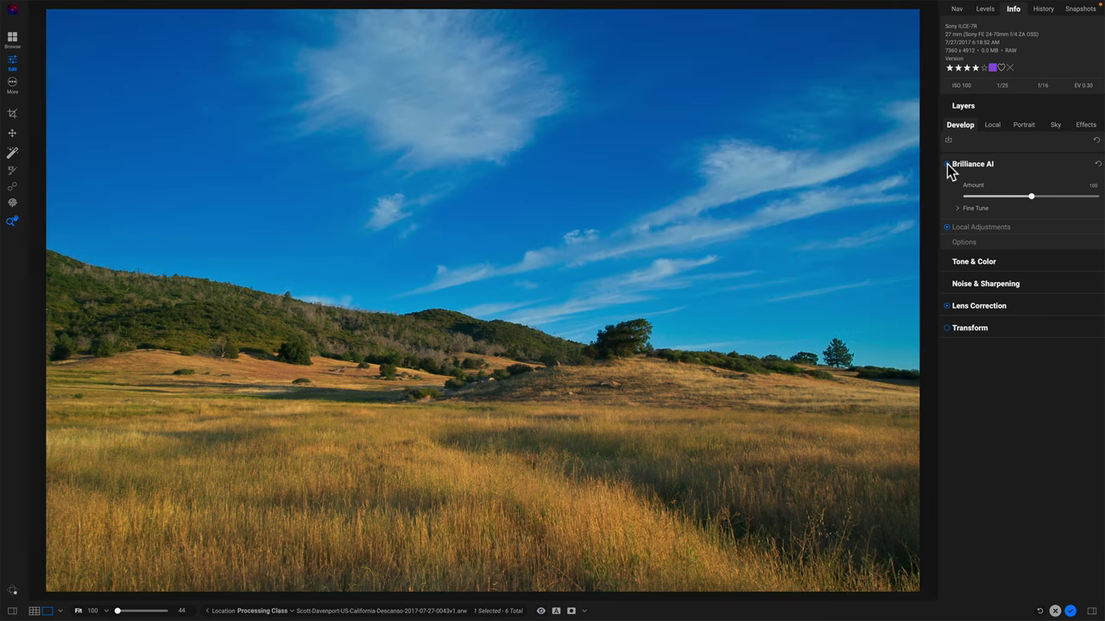
{"action": "key", "text": "backslash"}
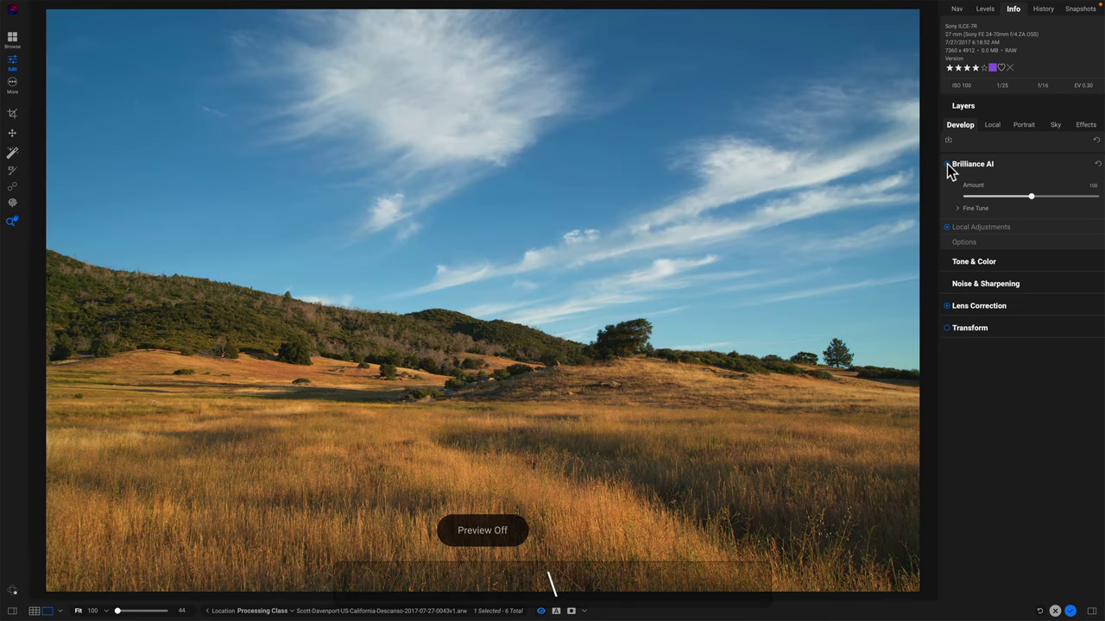
{"action": "key", "text": "backslash"}
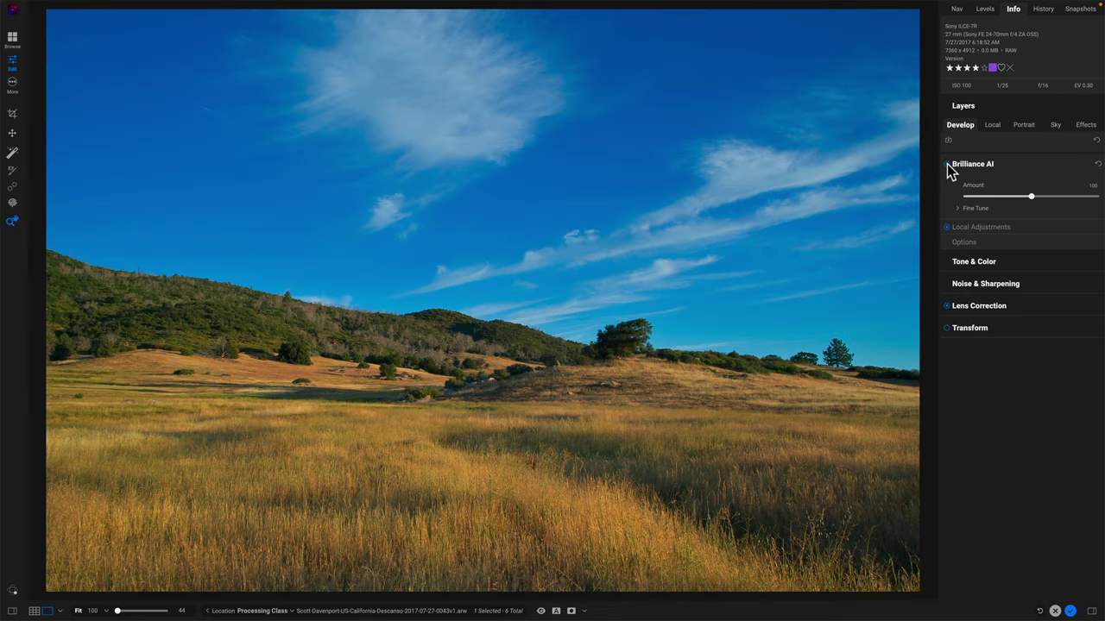
Try higher and lower Brilliance AI Amount values, then reset Amount to 100.
{"action": "left_click", "coordinate": [958, 209]}
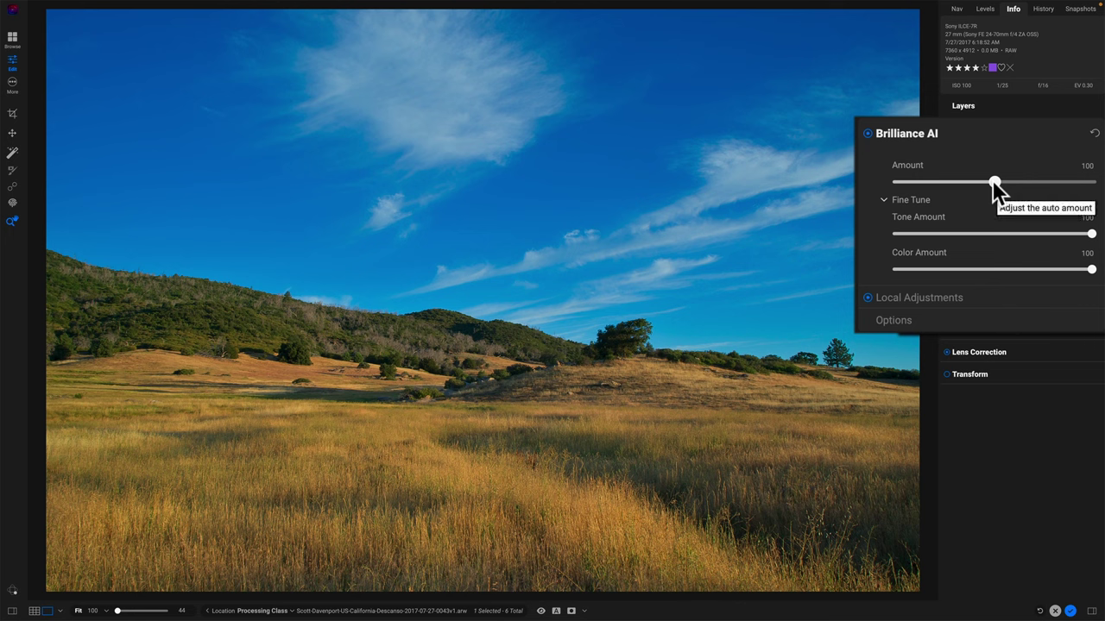
{"action": "left_click_drag", "start_coordinate": [994, 181], "coordinate": [1045, 181]}
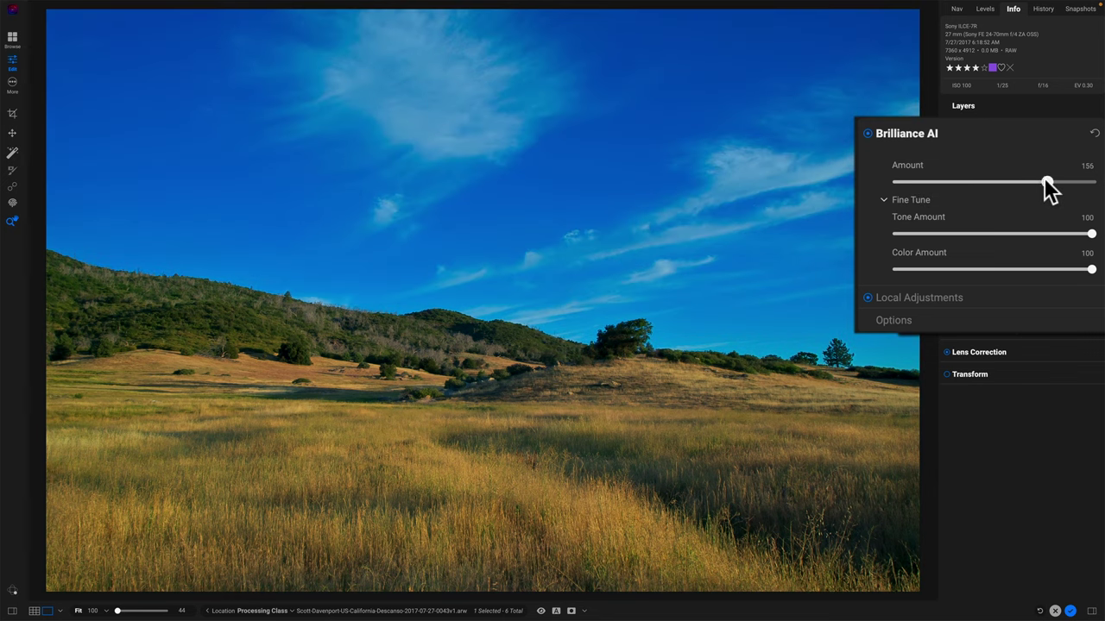
{"action": "left_click_drag", "start_coordinate": [991, 181], "coordinate": [985, 181]}
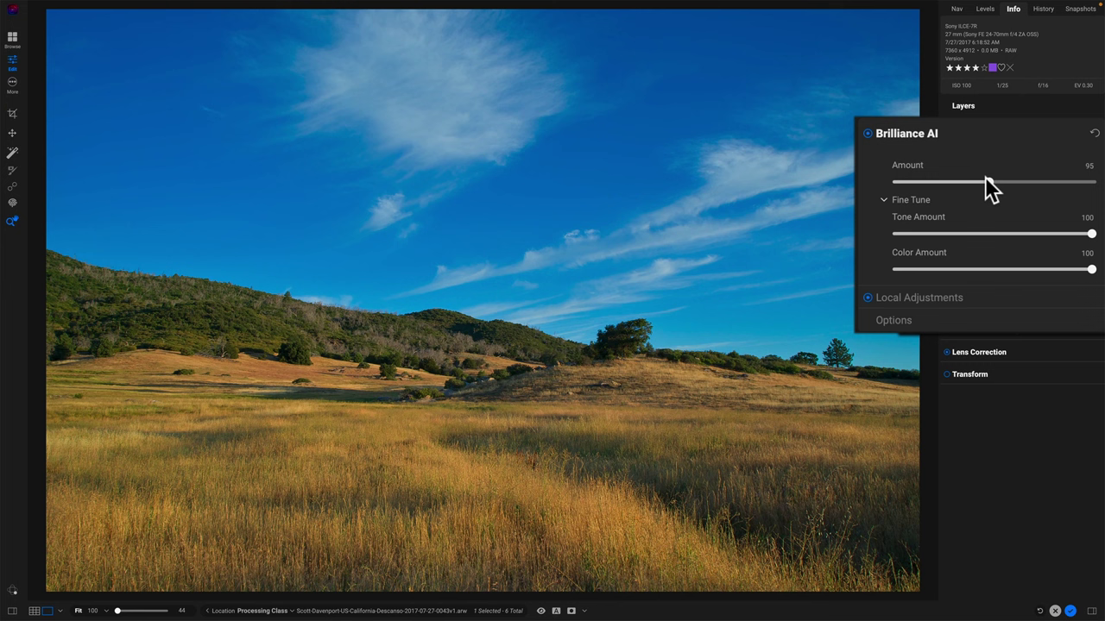
{"action": "double_click", "coordinate": [909, 163]}
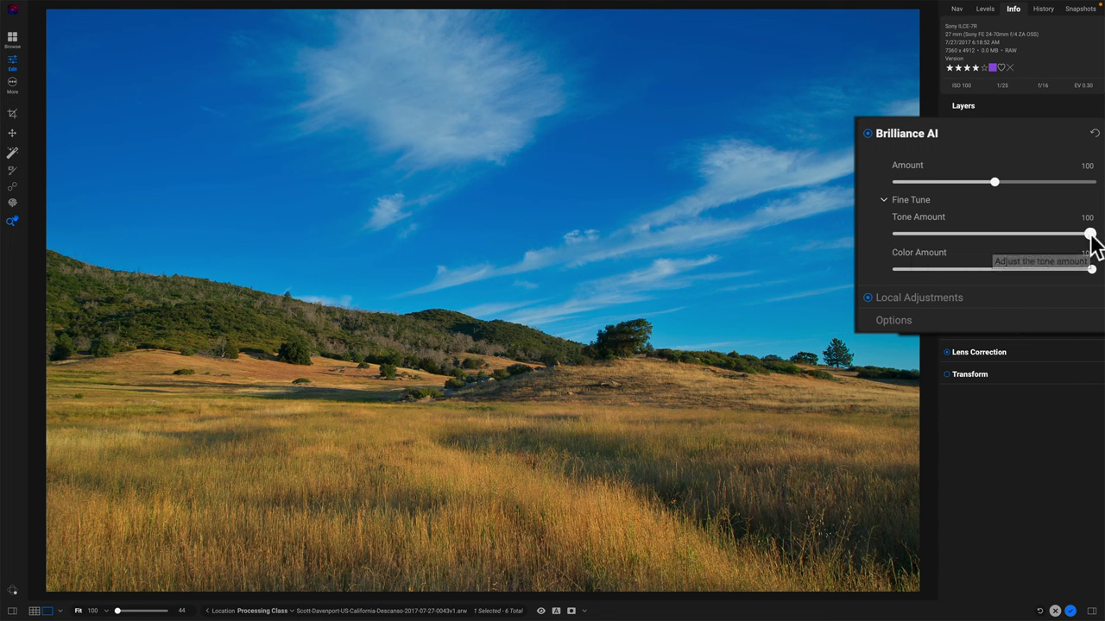
Test Tone Amount, reset it to 100, and lower Color Amount to 48.
{"action": "left_click_drag", "start_coordinate": [1091, 234], "coordinate": [927, 234]}
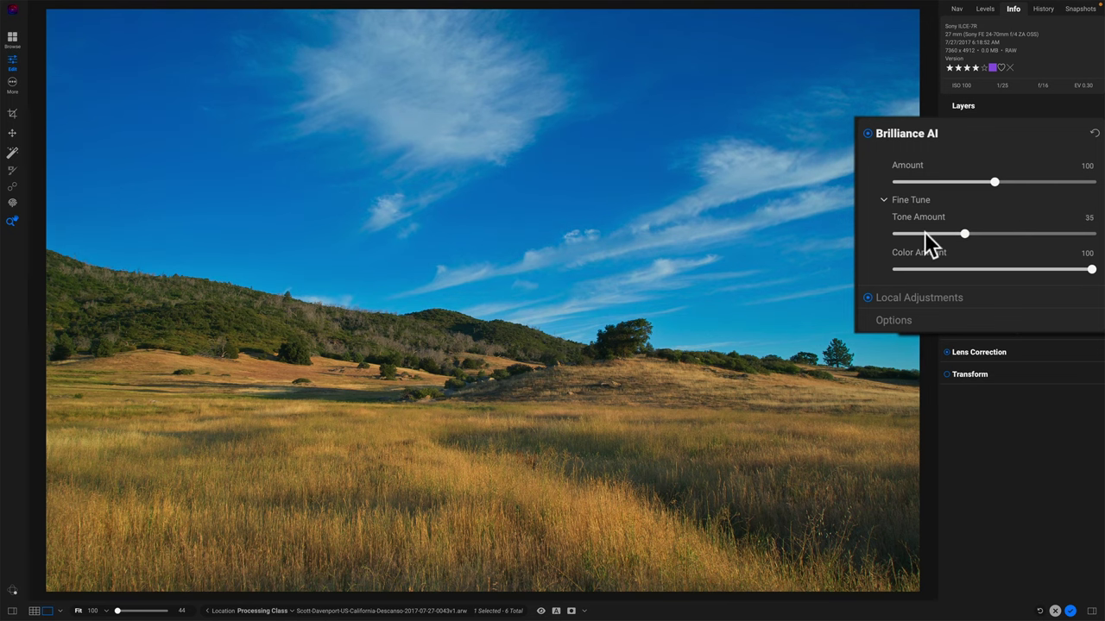
{"action": "left_click_drag", "start_coordinate": [1006, 236], "coordinate": [997, 270]}
{"action": "double_click", "coordinate": [927, 216]}
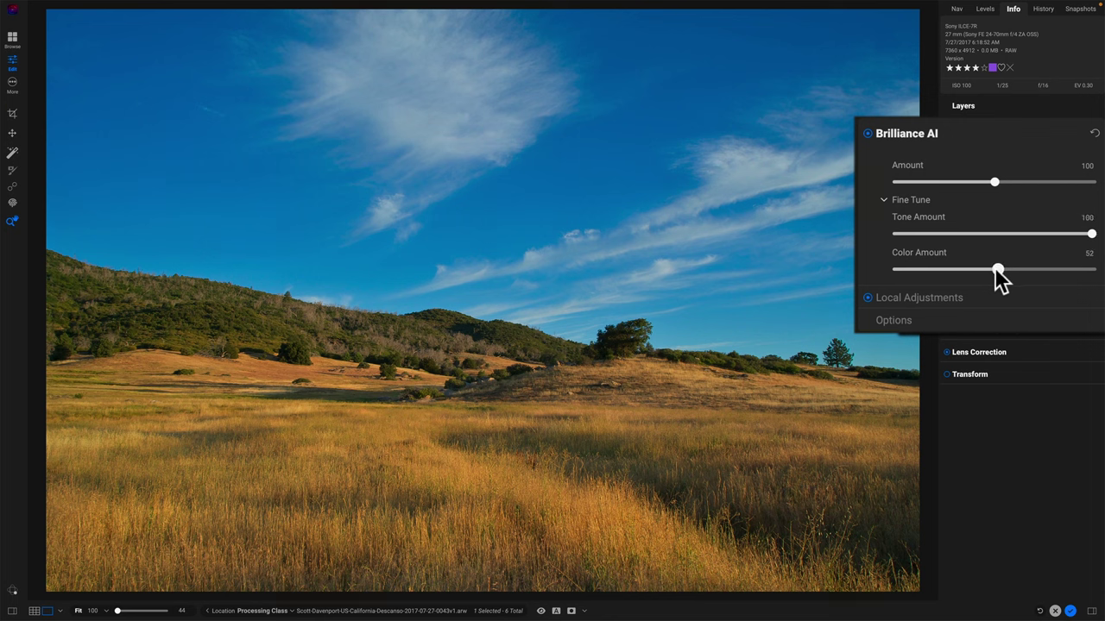
{"action": "left_click_drag", "start_coordinate": [1028, 267], "coordinate": [998, 268]}
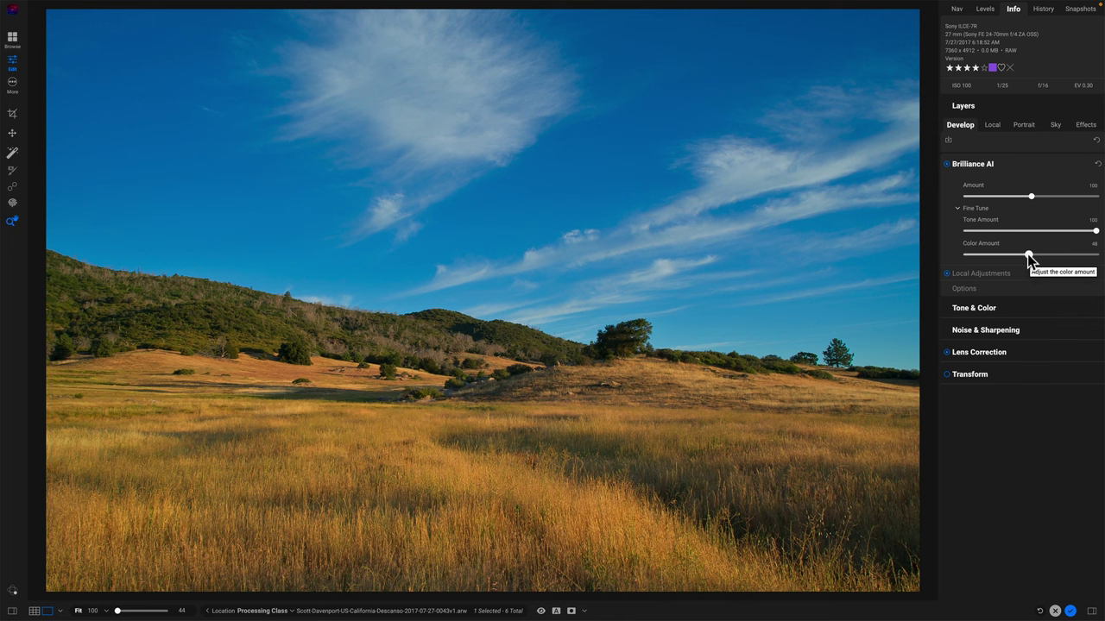
Set the Brilliance AI Sky local region to 43 and Color Amount to 47, keeping Flora at 25.
{"action": "left_click", "coordinate": [994, 272]}
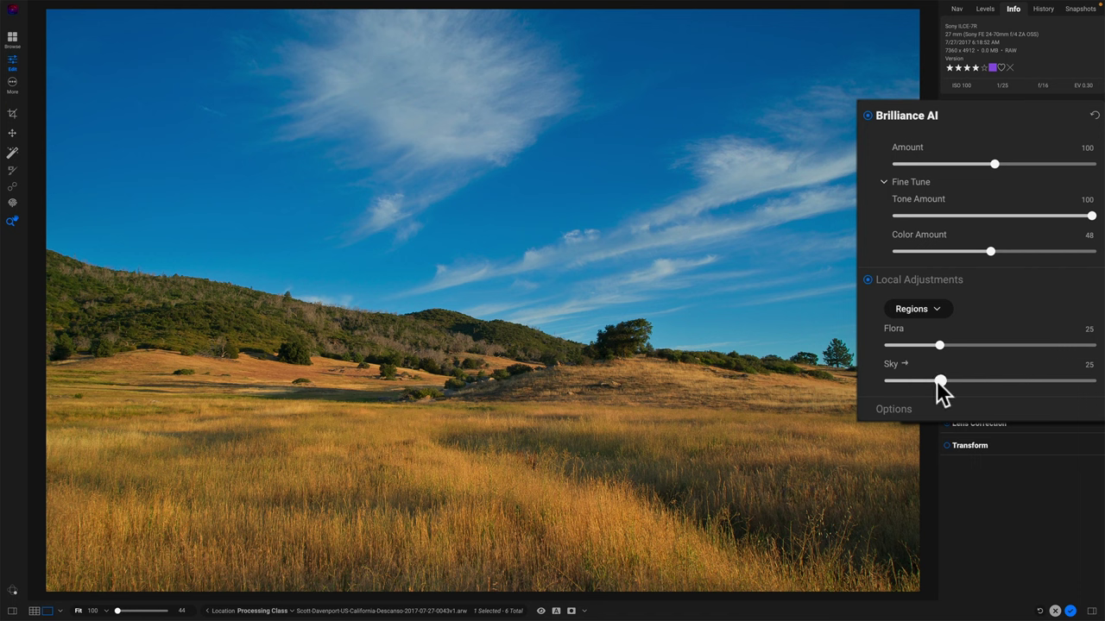
{"action": "left_click_drag", "start_coordinate": [940, 380], "coordinate": [944, 381]}
{"action": "left_click_drag", "start_coordinate": [967, 380], "coordinate": [977, 381]}
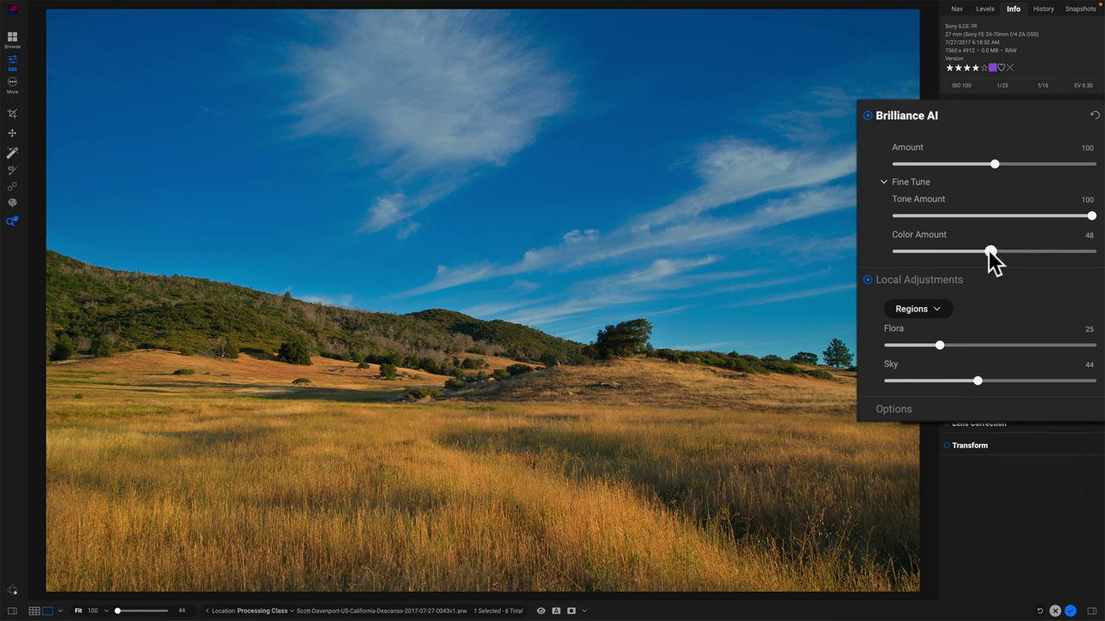
{"action": "left_click_drag", "start_coordinate": [1000, 252], "coordinate": [986, 251]}
{"action": "left_click", "coordinate": [986, 251]}
{"action": "left_click", "coordinate": [975, 382]}
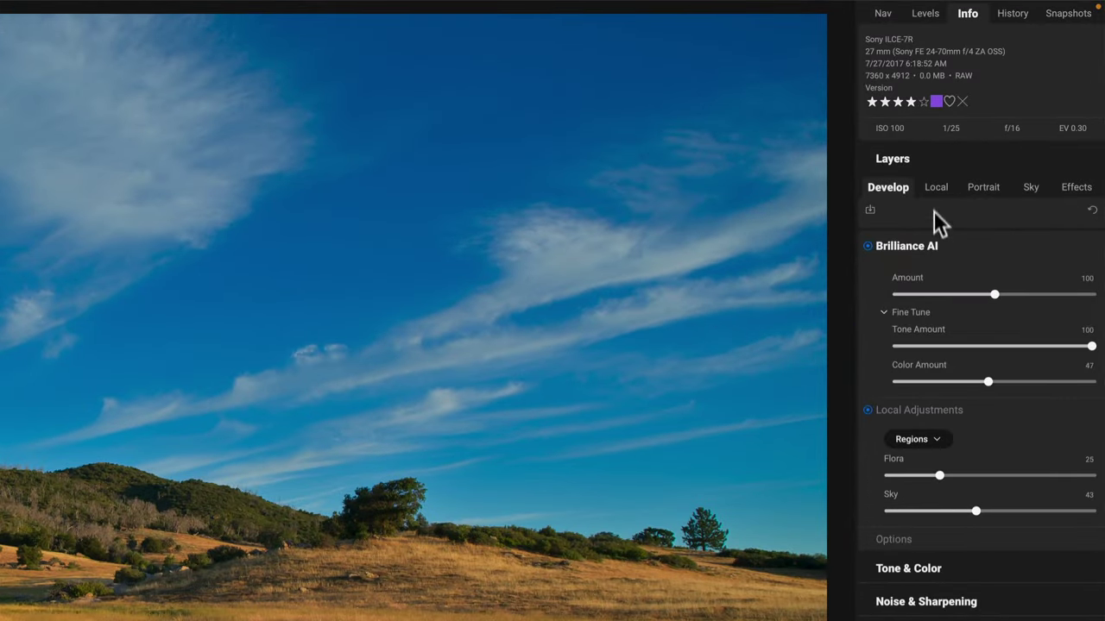
Show the Local layers, collapse Brilliance AI - Flora, and expand the Sky layer's Color settings.
{"action": "left_click", "coordinate": [937, 189]}
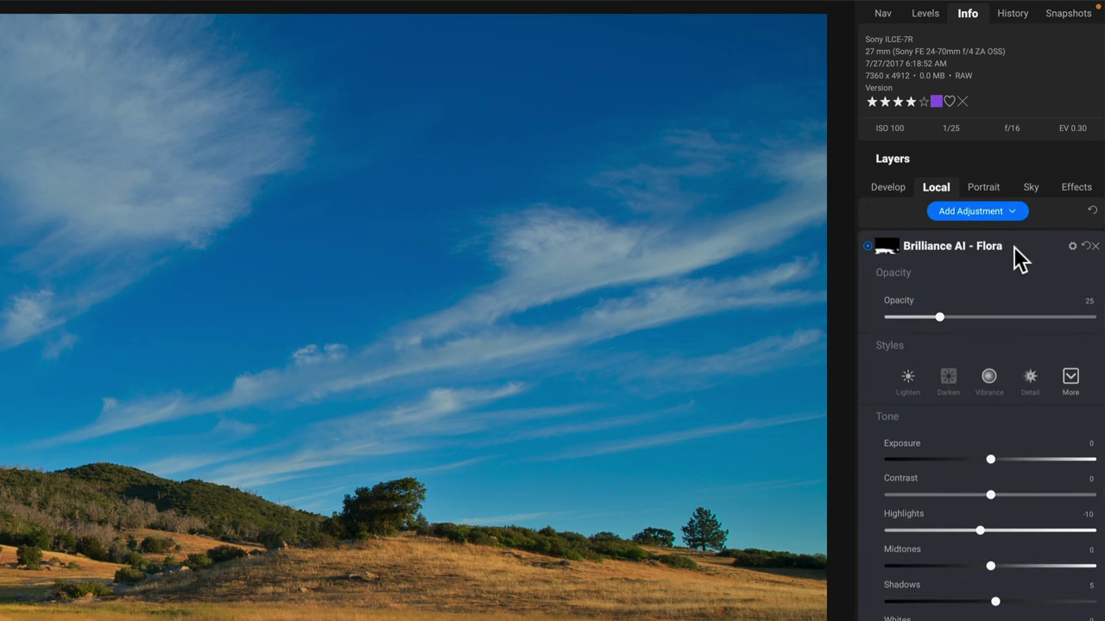
{"action": "left_click", "coordinate": [1015, 252]}
{"action": "left_click", "coordinate": [1010, 275]}
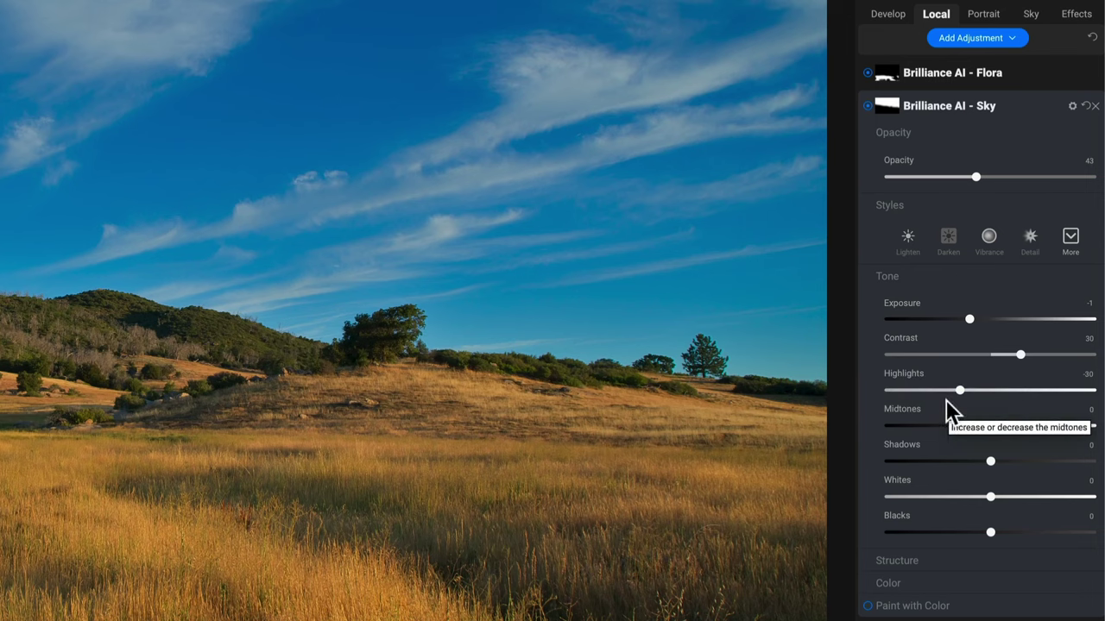
{"action": "left_click", "coordinate": [898, 589]}
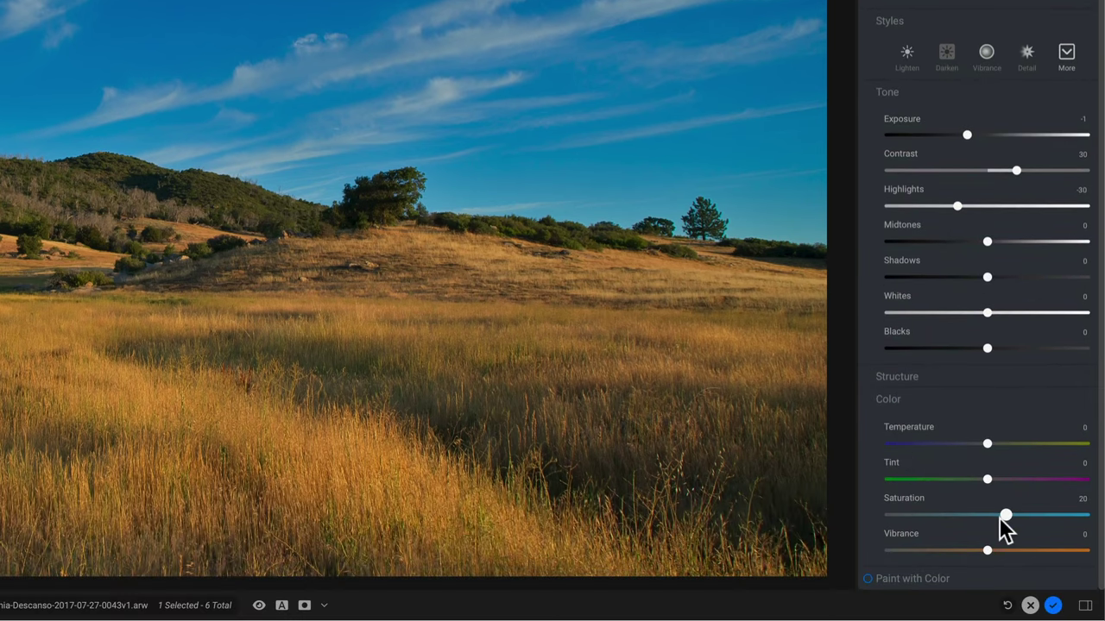
{"action": "scroll", "coordinate": [957, 237], "scroll_direction": "up", "scroll_amount": 1}
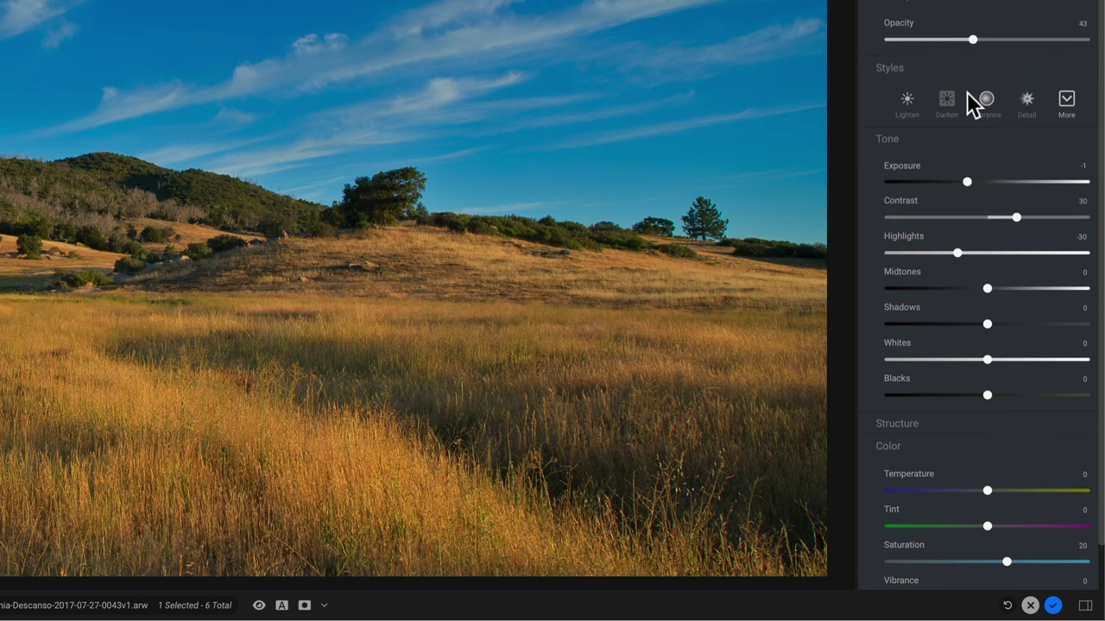
{"action": "scroll", "coordinate": [957, 195], "scroll_direction": "down", "scroll_amount": 1}
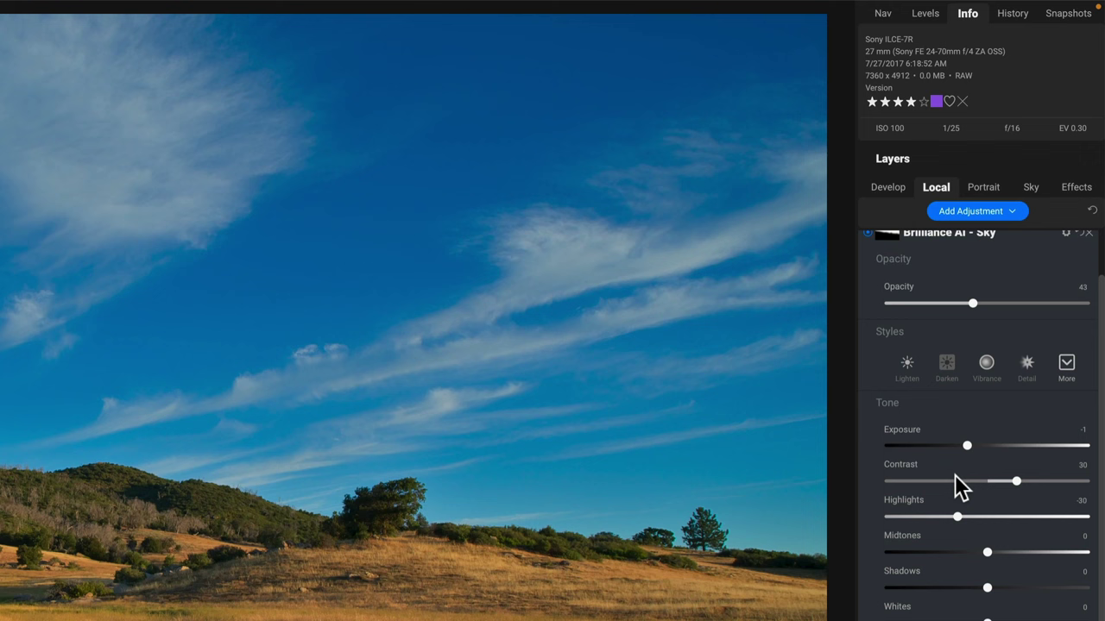
{"action": "scroll", "coordinate": [944, 505], "scroll_direction": "up", "scroll_amount": 1}
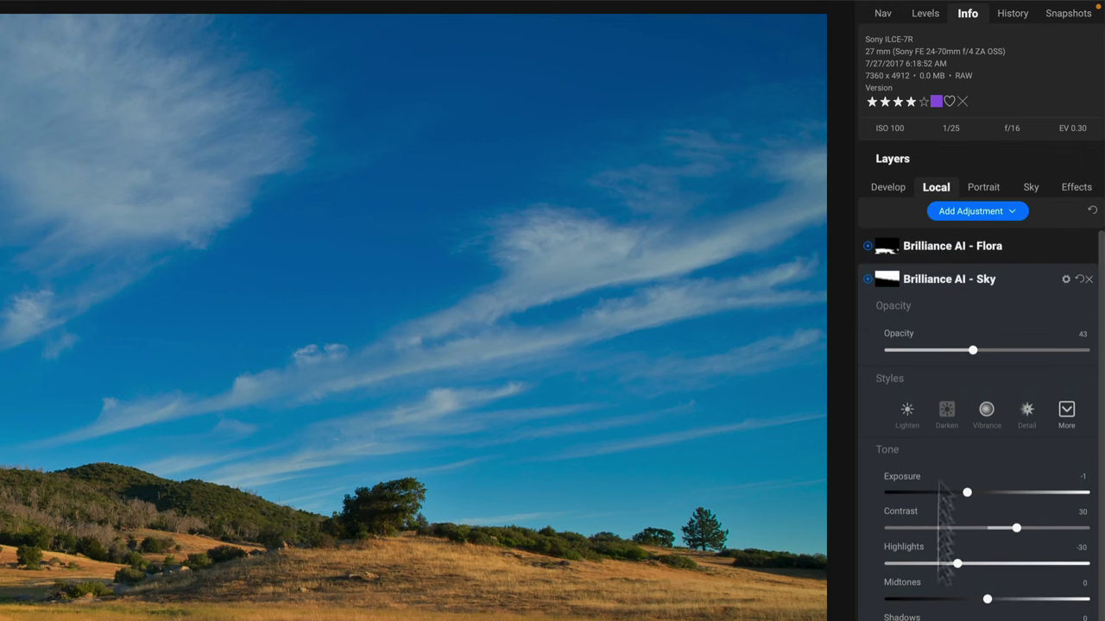
In the Develop tab, drag the Brilliance AI Sky region slider down to 37.
{"action": "left_click", "coordinate": [889, 190]}
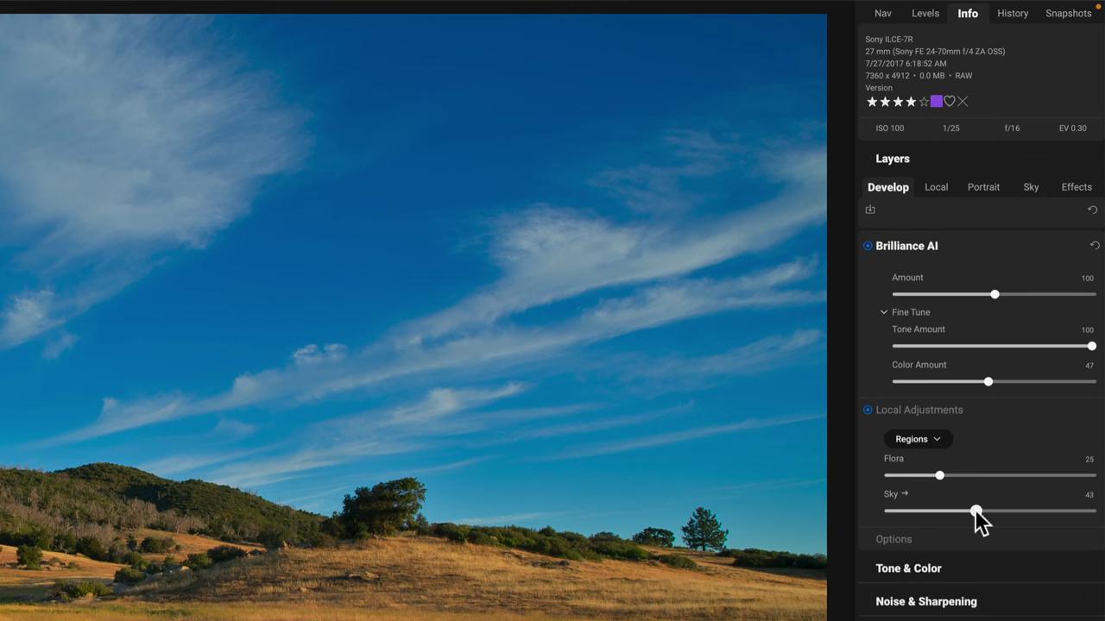
{"action": "left_click_drag", "start_coordinate": [976, 514], "coordinate": [966, 515]}
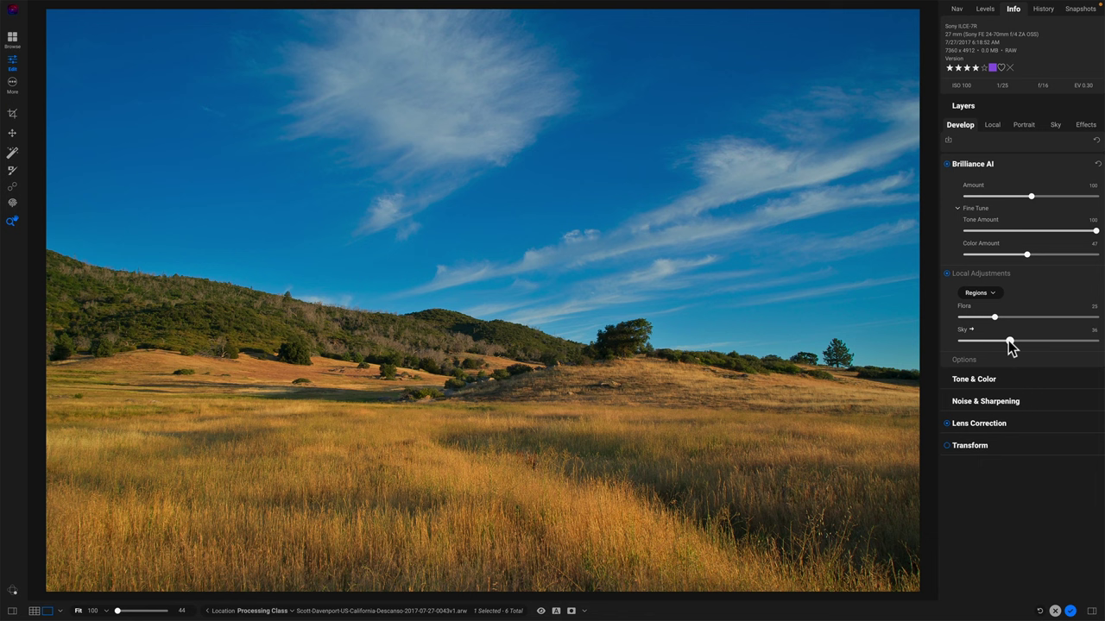
{"action": "left_click", "coordinate": [1011, 343]}
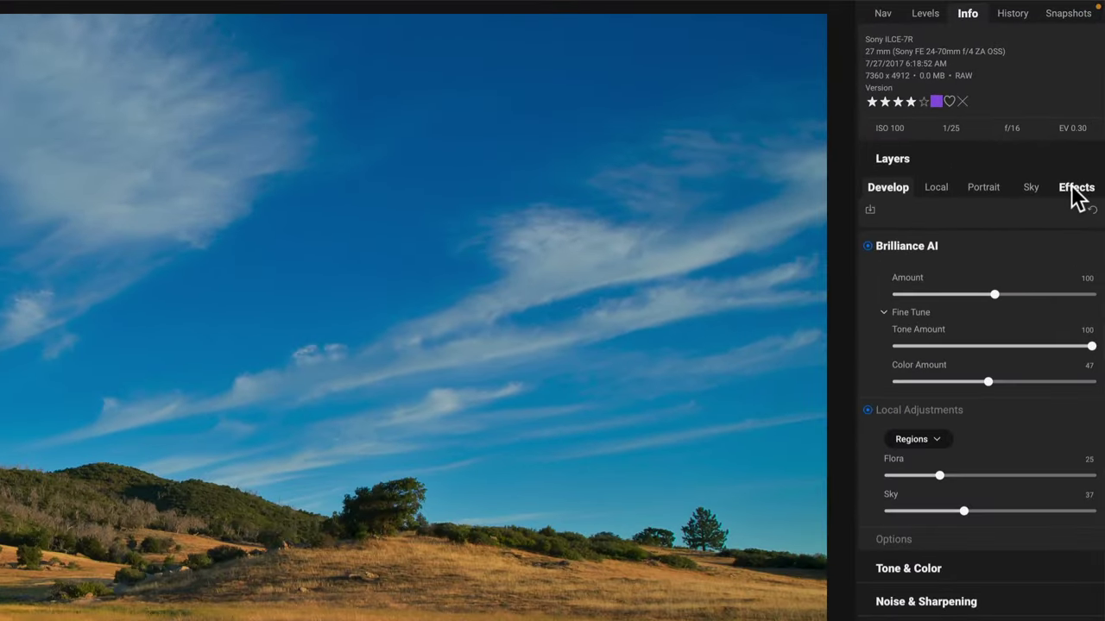
Add a Sunshine filter in Effects and set its opacity to 54.
{"action": "left_click", "coordinate": [1081, 126]}
{"action": "left_click", "coordinate": [984, 244]}
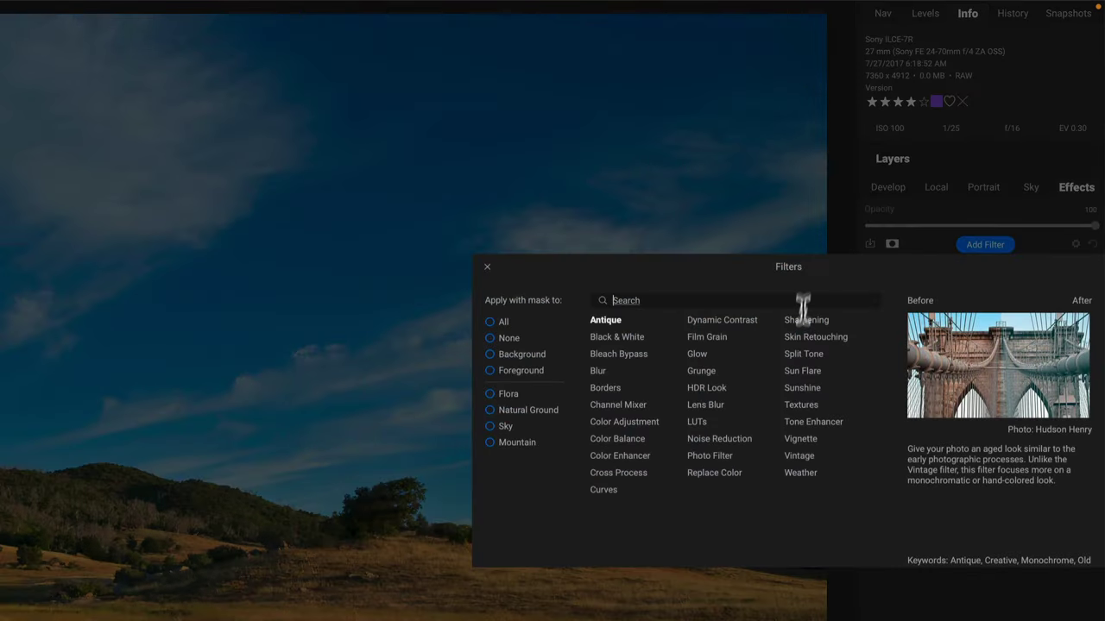
{"action": "left_click", "coordinate": [800, 387]}
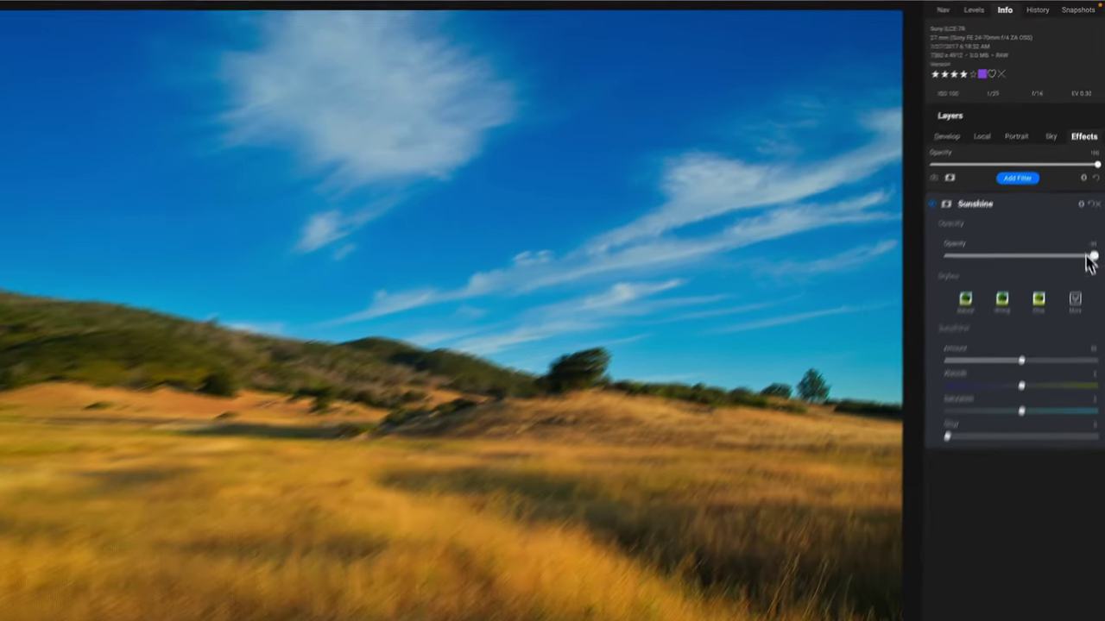
{"action": "left_click_drag", "start_coordinate": [1091, 257], "coordinate": [955, 246]}
{"action": "left_click_drag", "start_coordinate": [1029, 246], "coordinate": [1005, 246]}
{"action": "left_click", "coordinate": [1034, 236]}
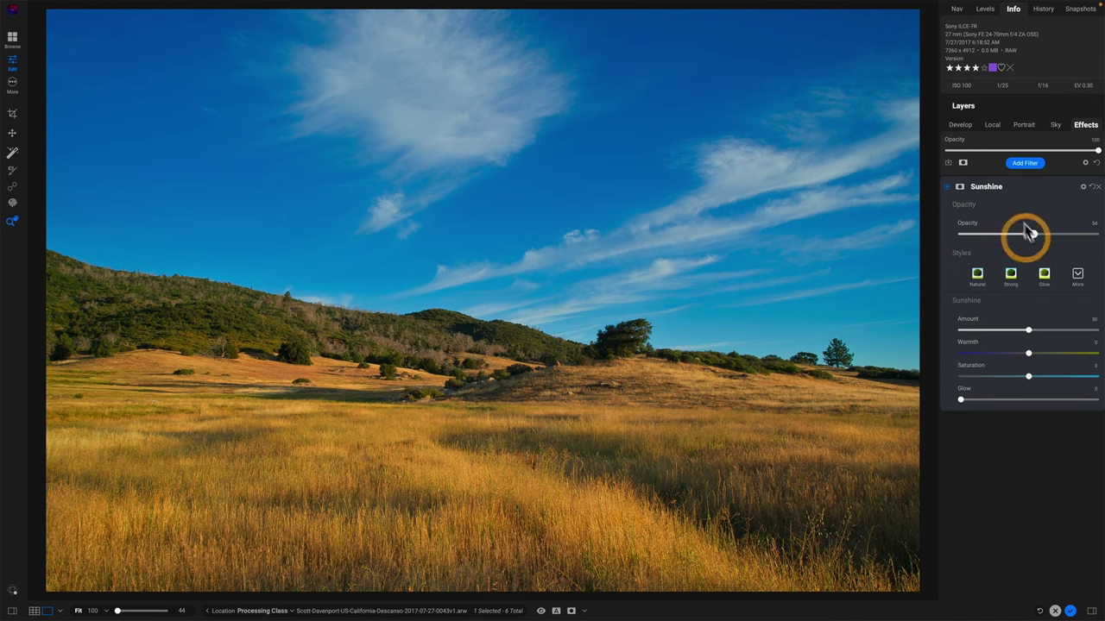
Add a Dynamic Contrast filter and lower its opacity to about 59.
{"action": "left_click", "coordinate": [1025, 164]}
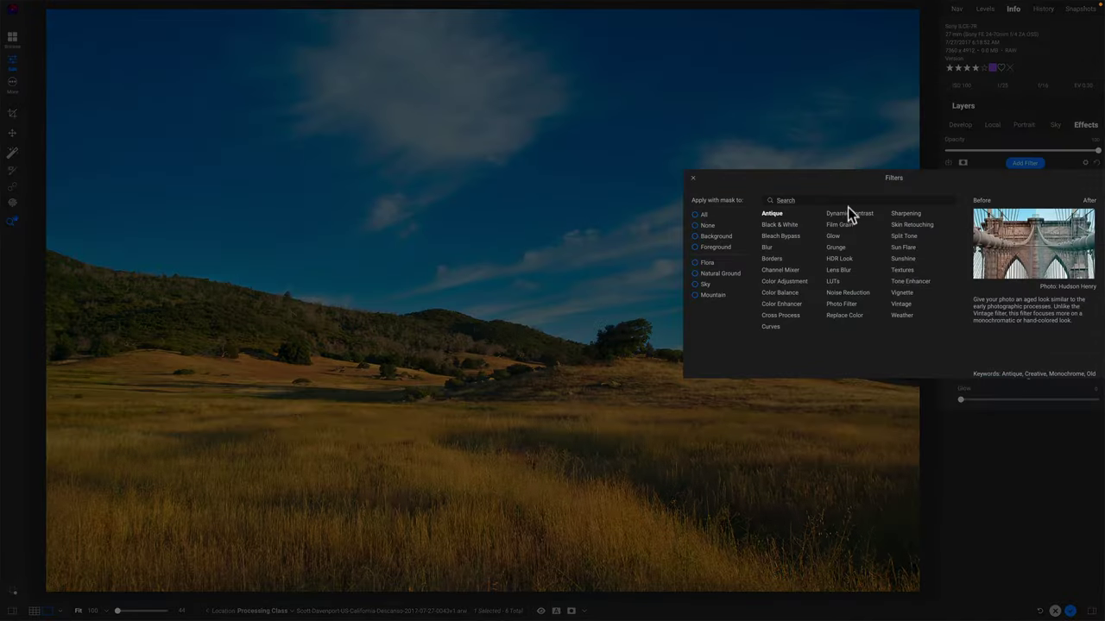
{"action": "left_click", "coordinate": [848, 217]}
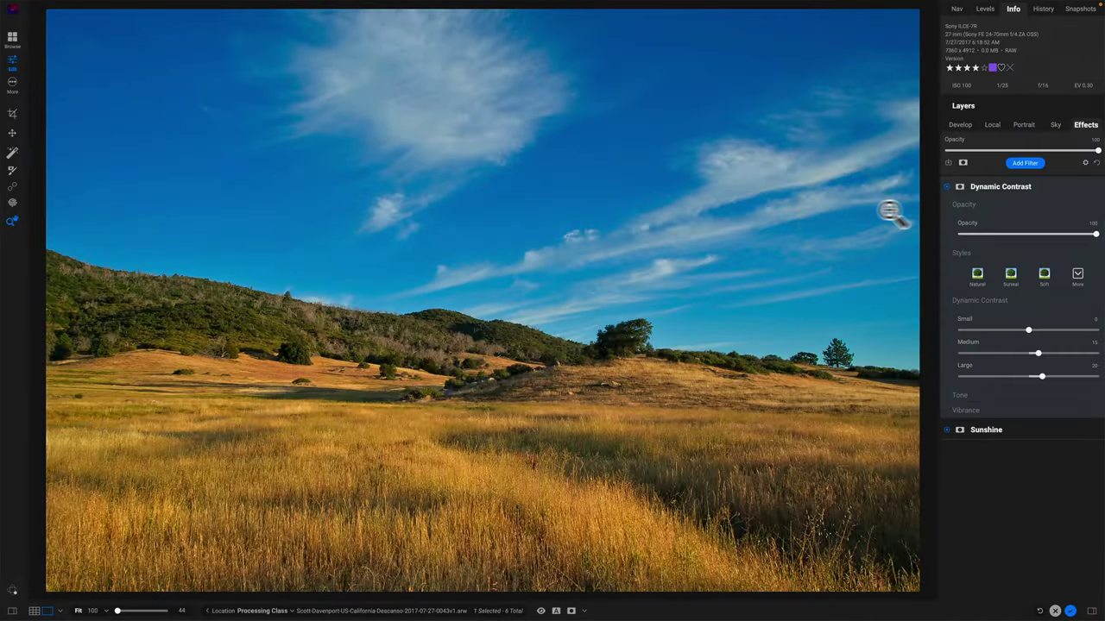
{"action": "left_click_drag", "start_coordinate": [1094, 235], "coordinate": [1021, 237]}
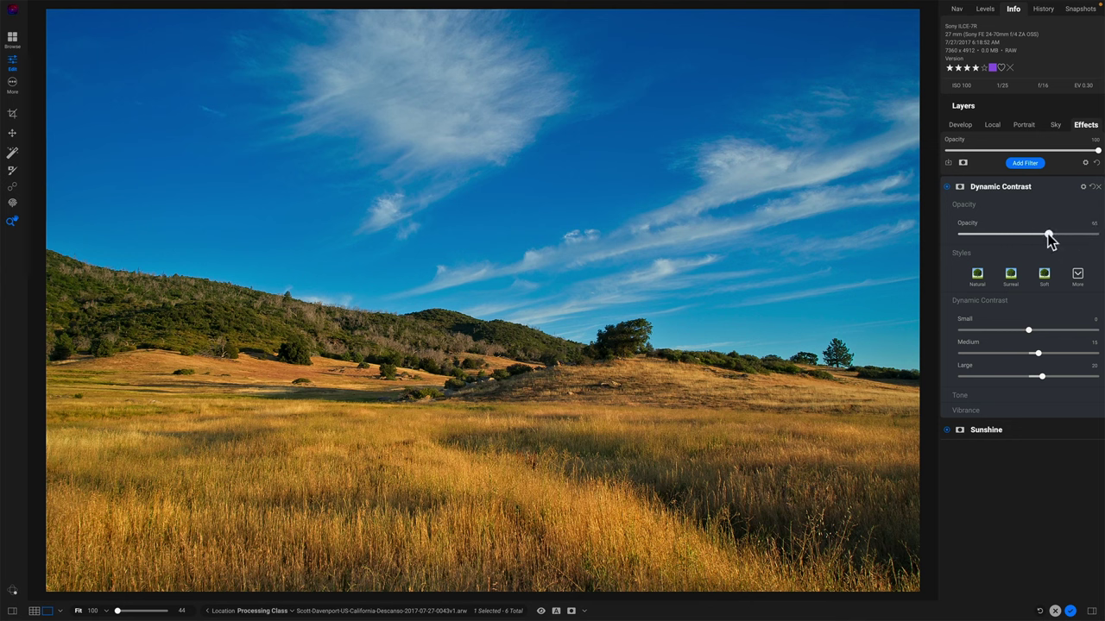
{"action": "left_click_drag", "start_coordinate": [1042, 240], "coordinate": [1043, 240]}
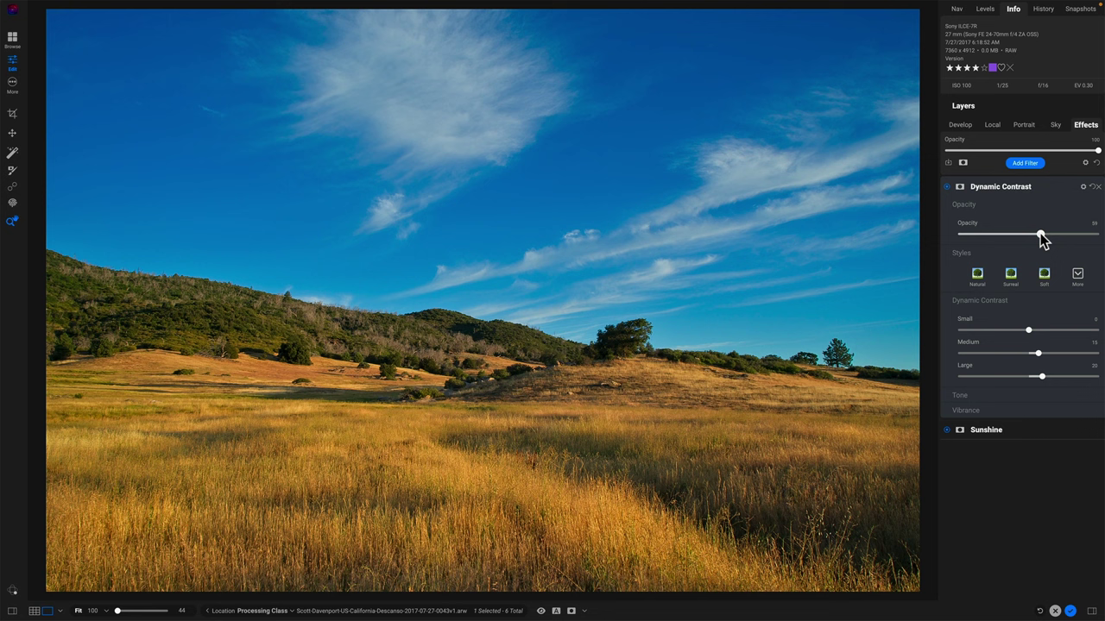